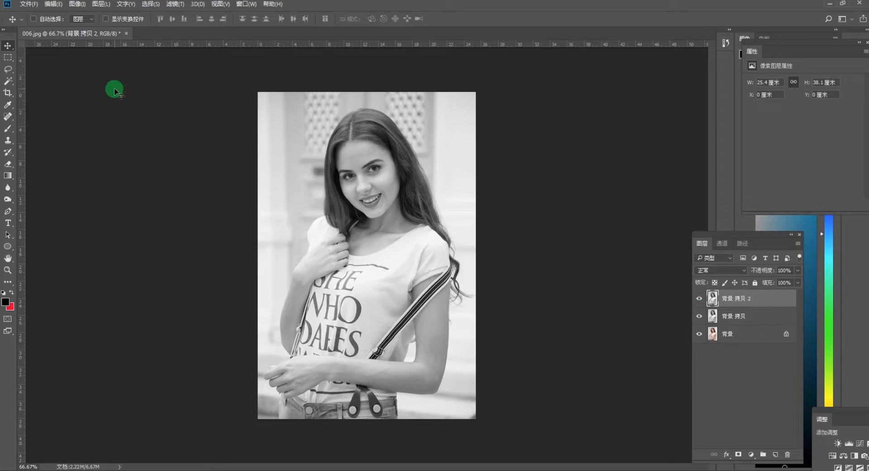
- Invert the top desaturated layer copy and set its blend mode to Color Dodge
left_click(78, 5)
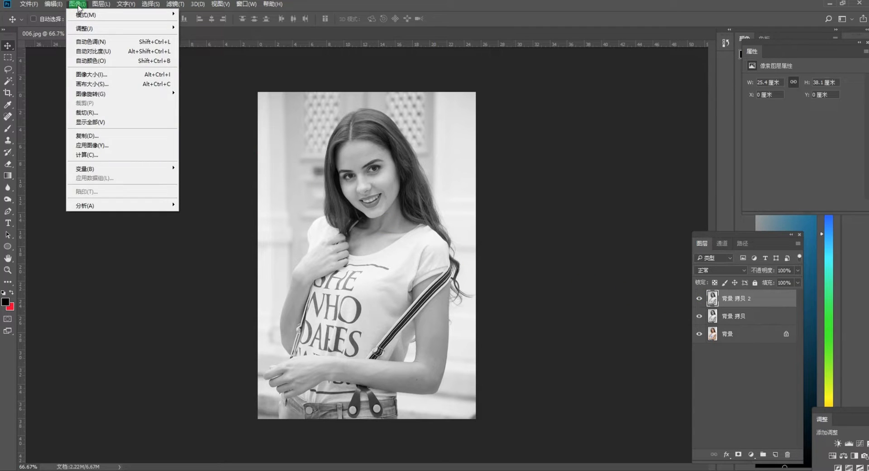
mouse_move(90, 28)
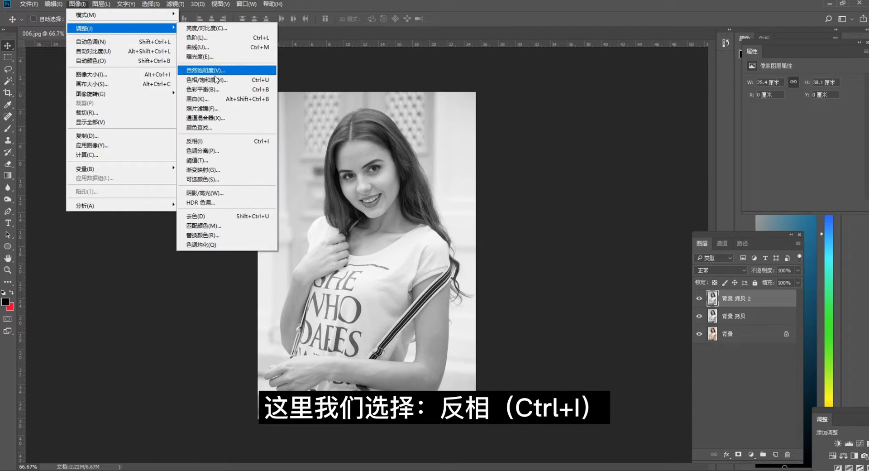
left_click(206, 144)
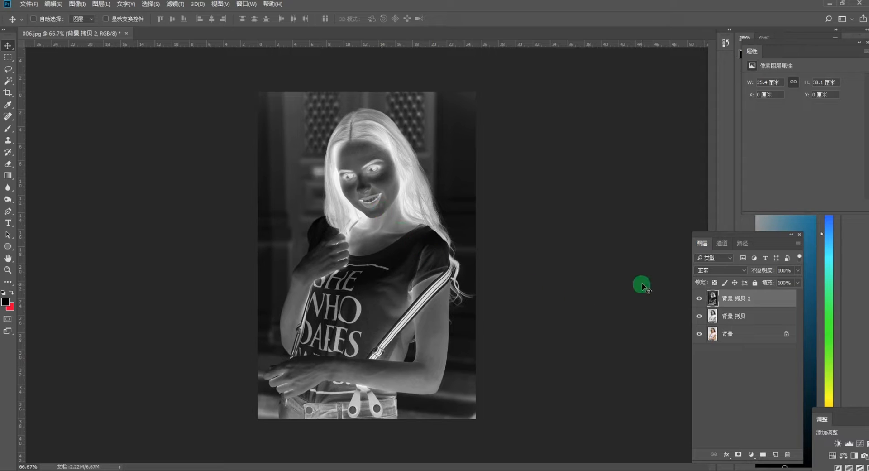
left_click(715, 271)
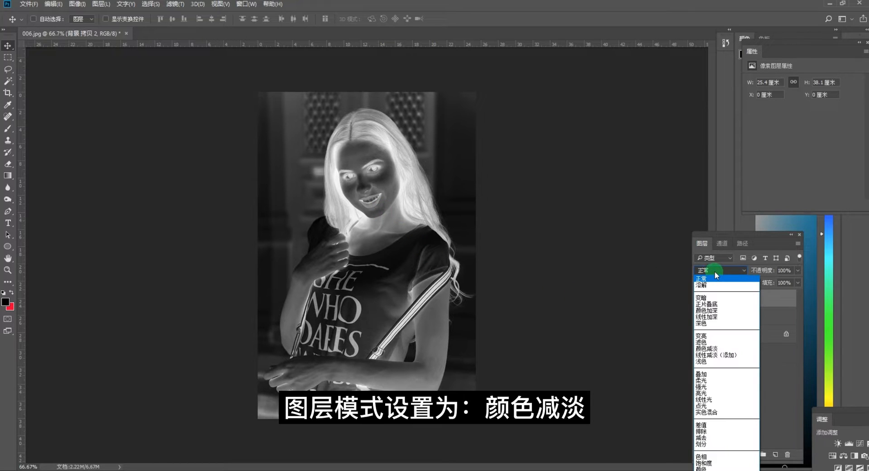
left_click(716, 349)
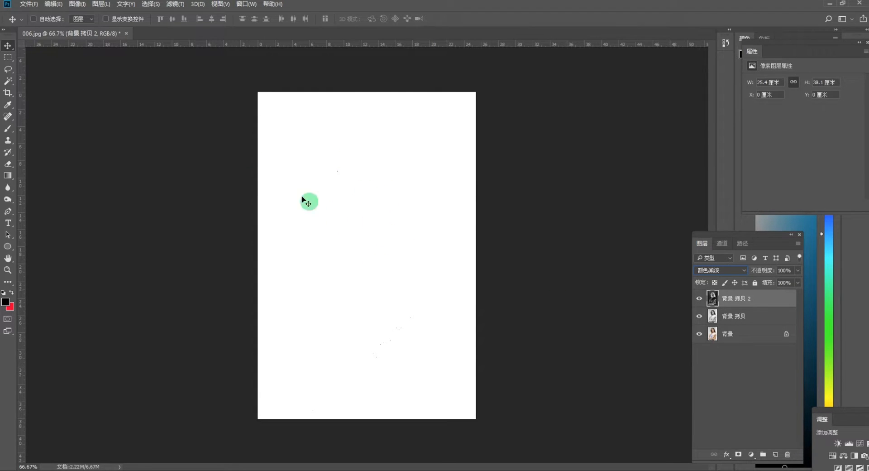
- Apply the Minimum filter to the inverted top layer with a radius of 2 pixels
left_click(176, 6)
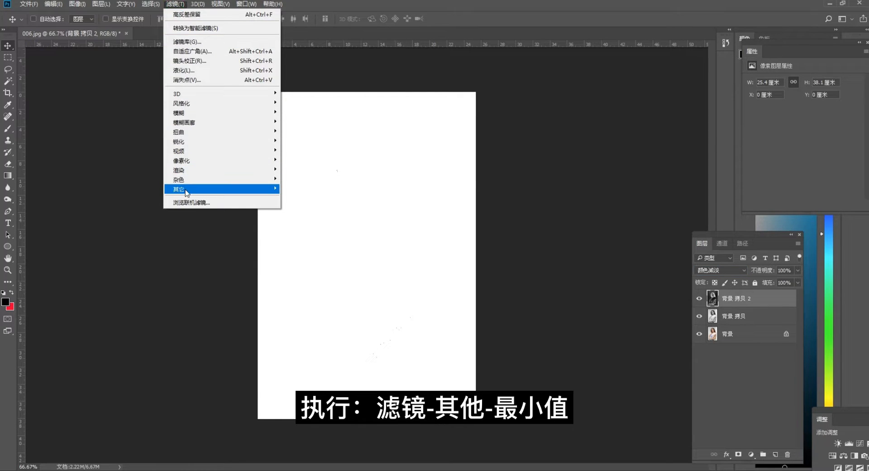
mouse_move(187, 194)
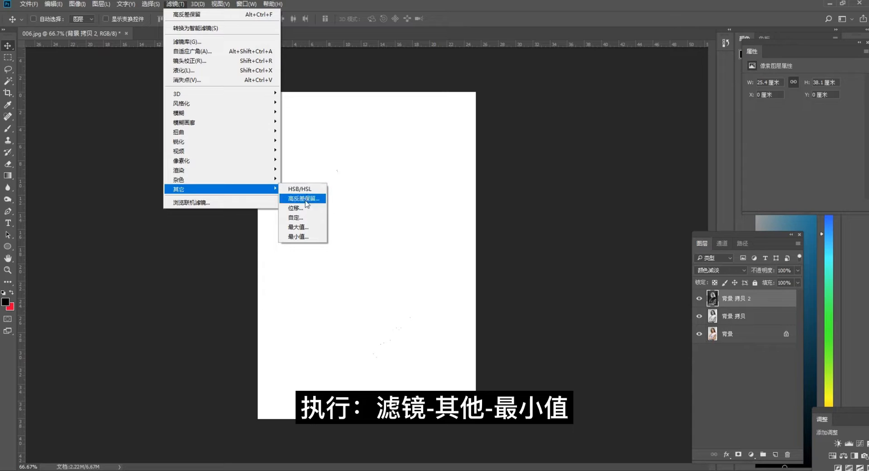
left_click(298, 237)
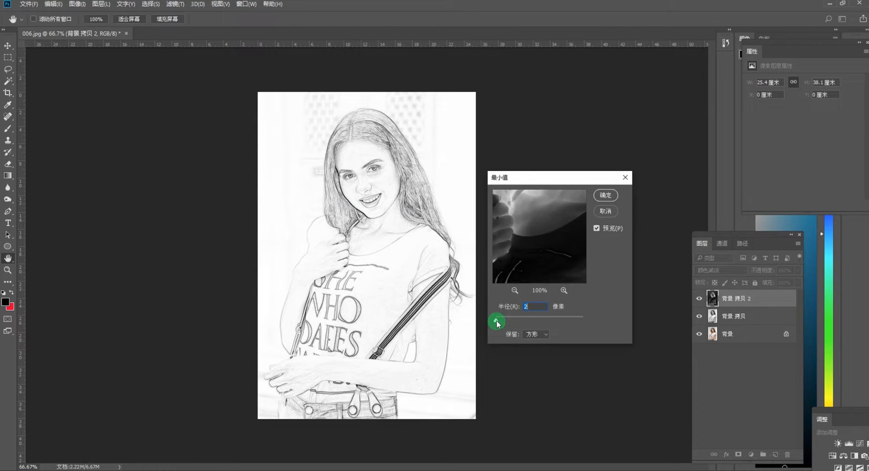
mouse_move(498, 323)
left_mouse_down()
mouse_move(525, 322)
mouse_move(472, 321)
left_mouse_up()
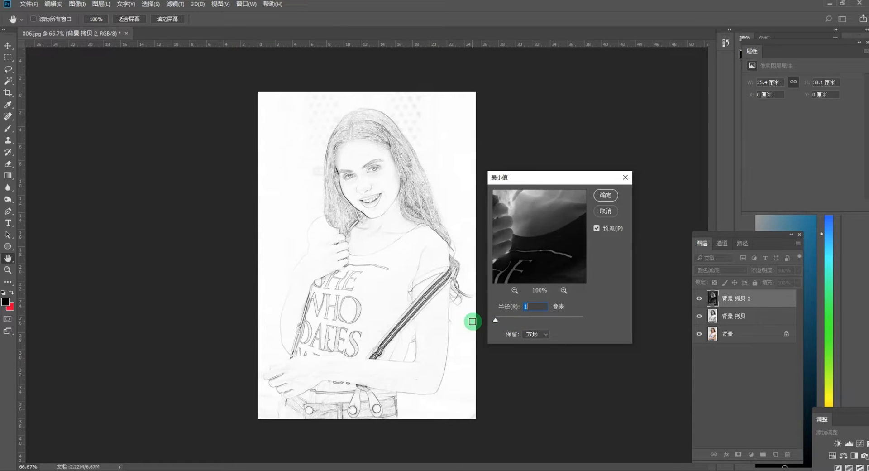
left_click(526, 309)
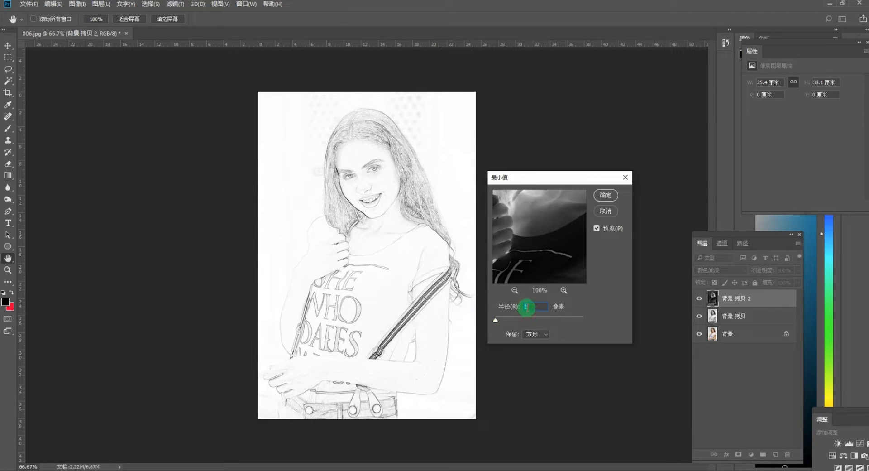
double_click(533, 303)
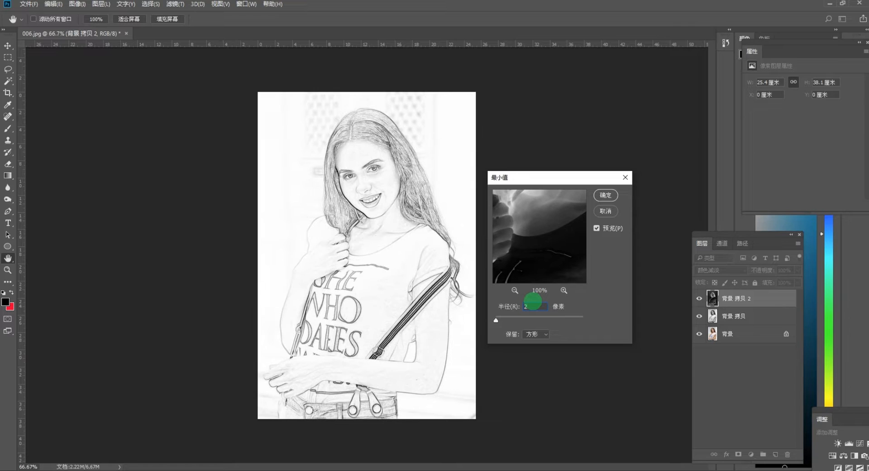
left_click(606, 196)
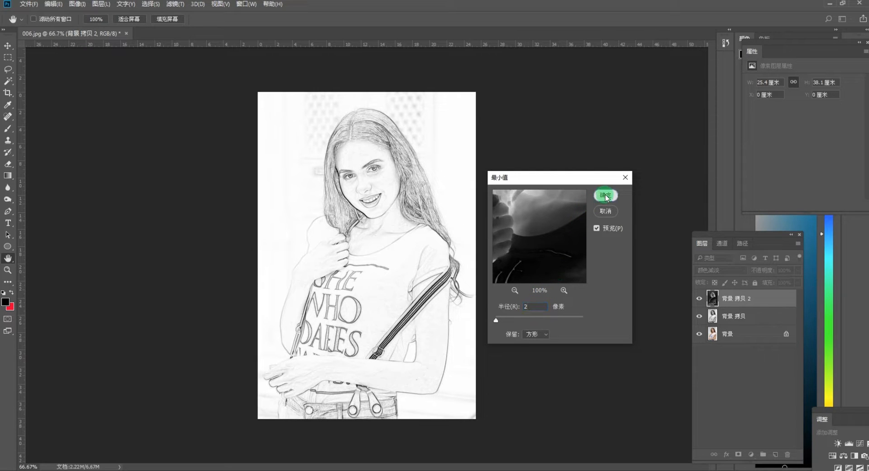
- In the top layer's blending options, split the Underlying Layer black slider and set its range to 0 / 140
key("ctrl+1")
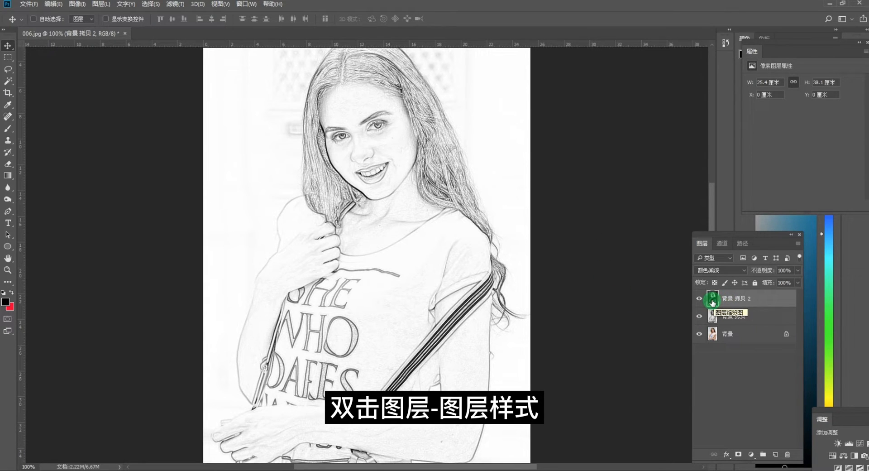
double_click(713, 300)
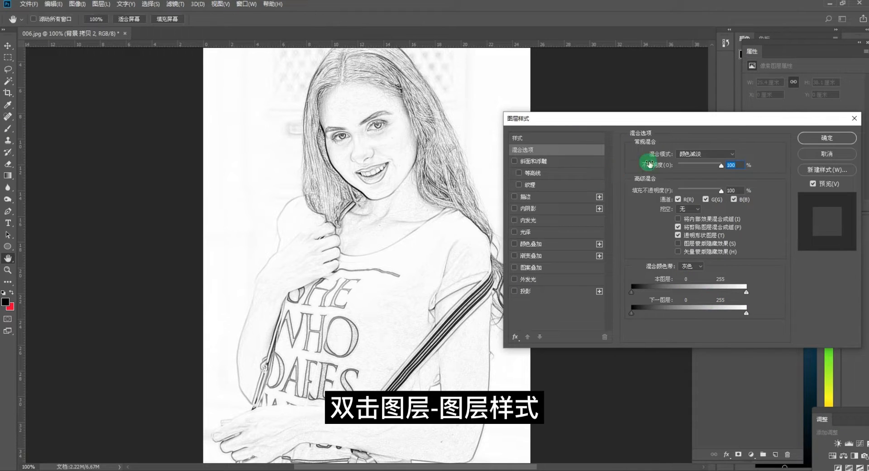
left_click(820, 154)
right_click(722, 298)
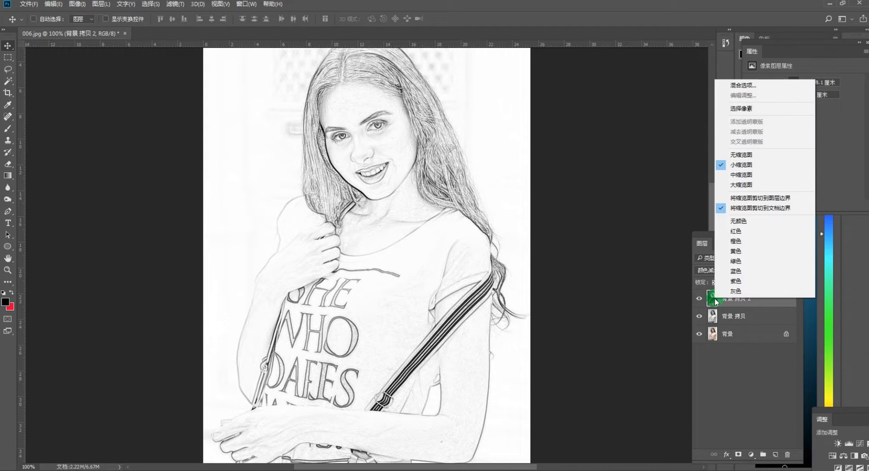
left_click(744, 85)
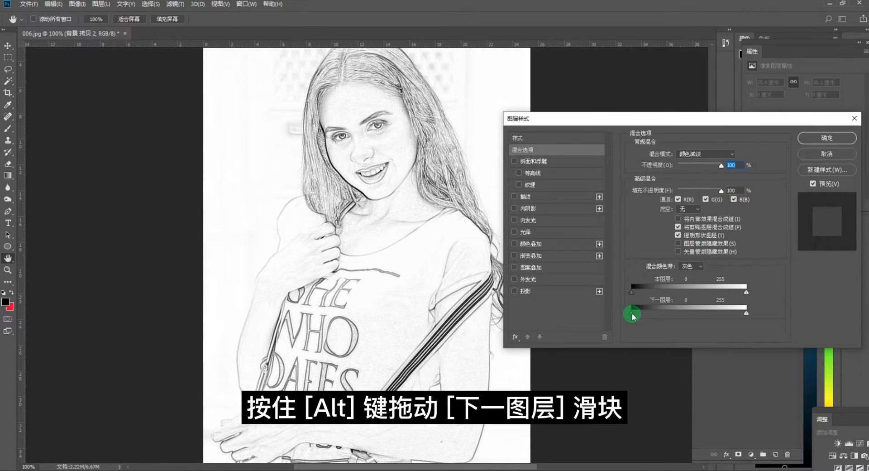
key("alt")
left_click_drag(632, 317, 679, 318)
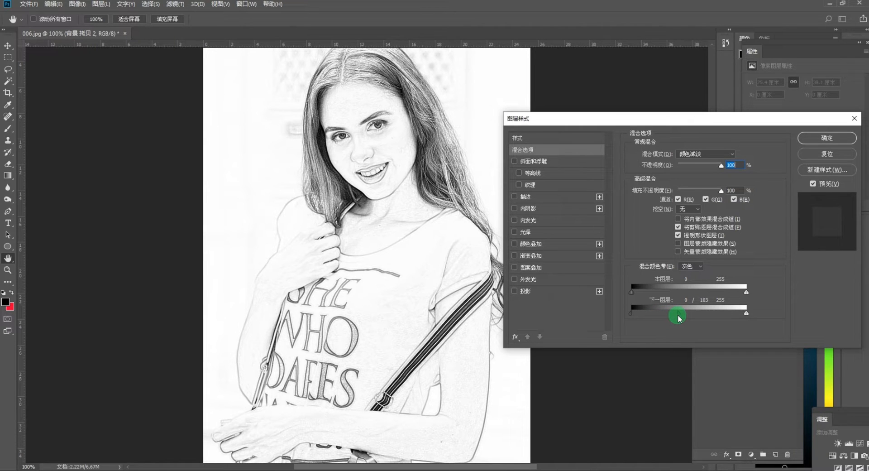
mouse_move(682, 317)
left_mouse_down()
mouse_move(737, 315)
mouse_move(631, 312)
mouse_move(645, 322)
mouse_move(679, 320)
mouse_move(623, 320)
mouse_move(705, 315)
mouse_move(677, 319)
mouse_move(694, 317)
left_mouse_up()
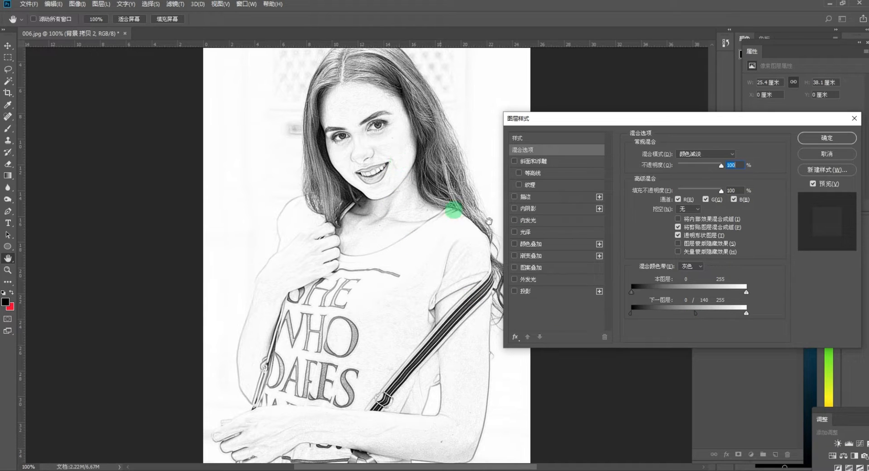
left_click(827, 139)
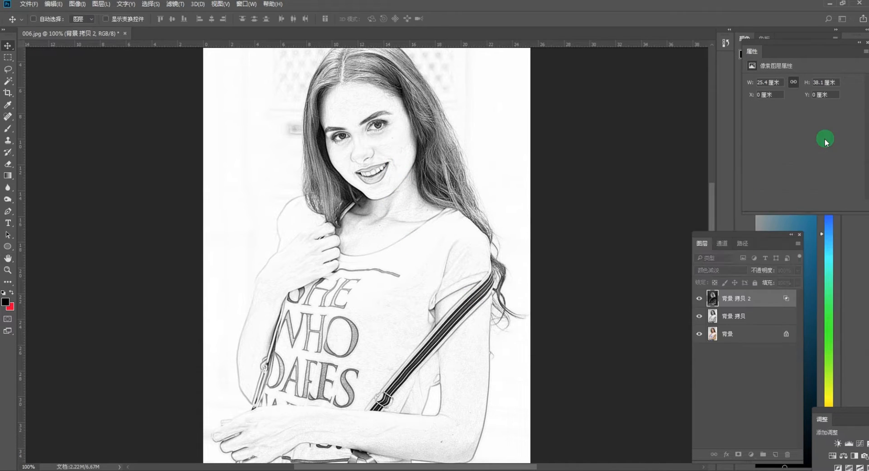
- Add a layer mask to the top layer and apply Add Noise to it at 86.49% with uniform distribution
left_click(715, 297)
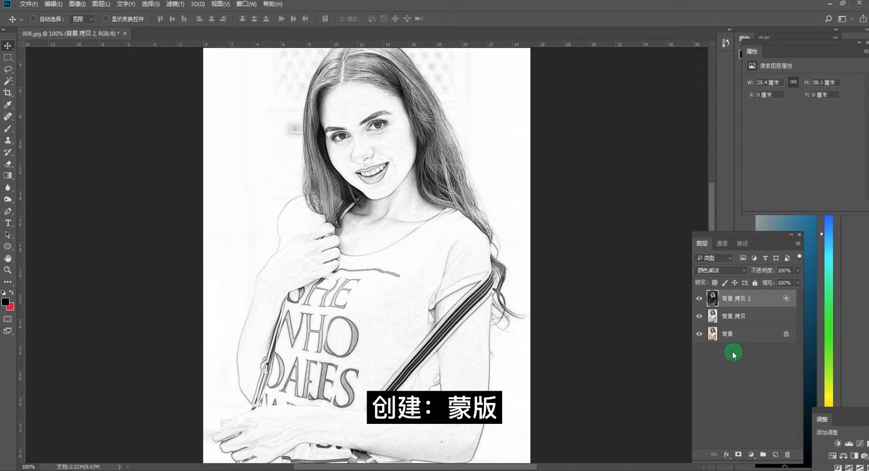
left_click(739, 455)
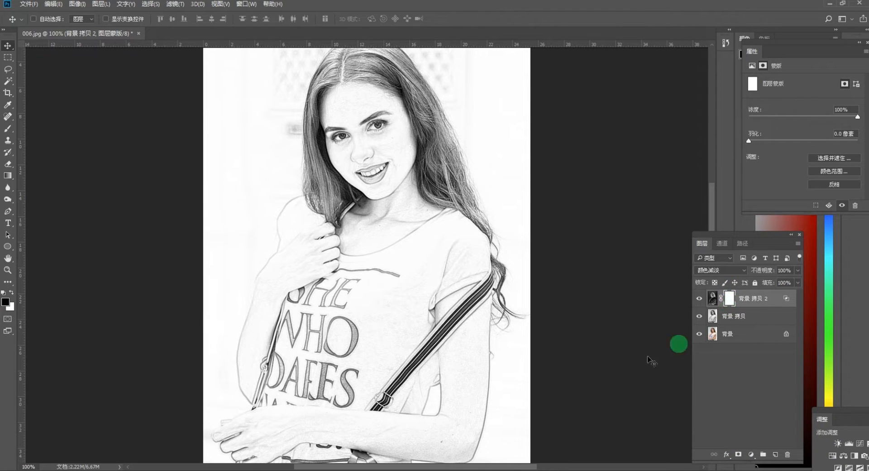
left_click(175, 4)
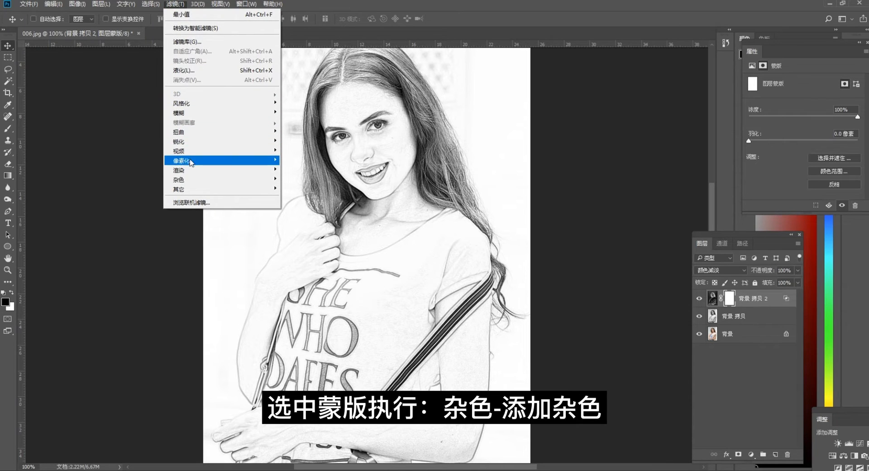
mouse_move(190, 182)
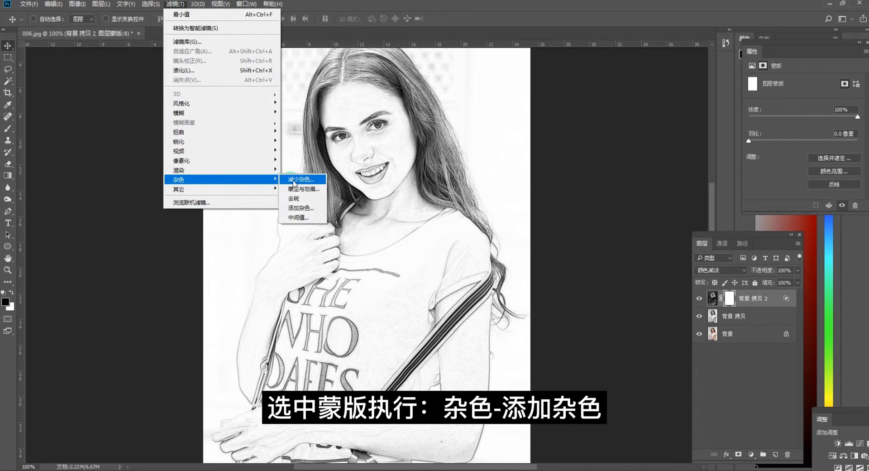
left_click(307, 211)
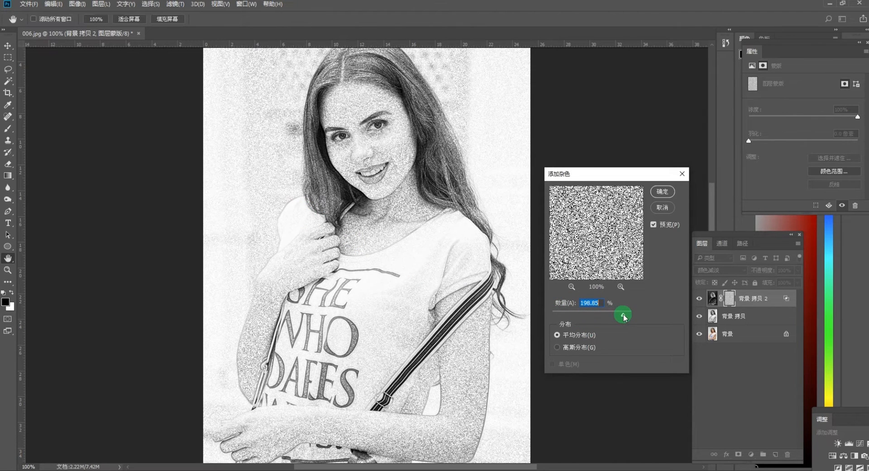
left_click_drag(623, 315, 600, 321)
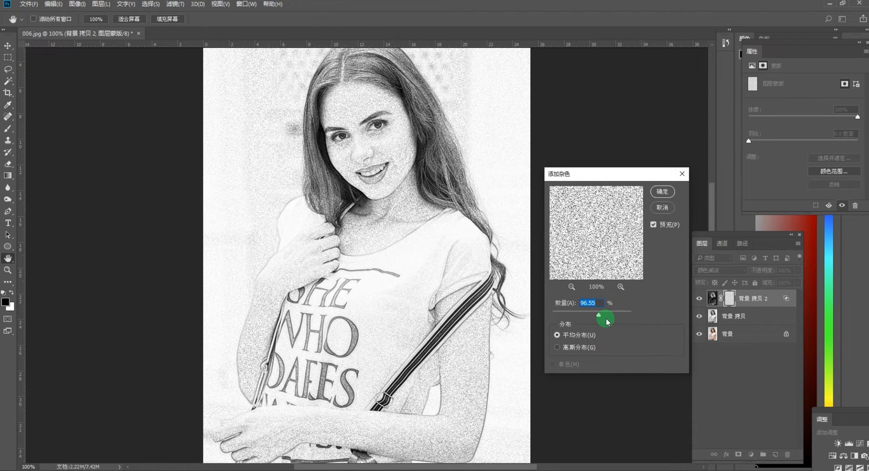
left_click(606, 317)
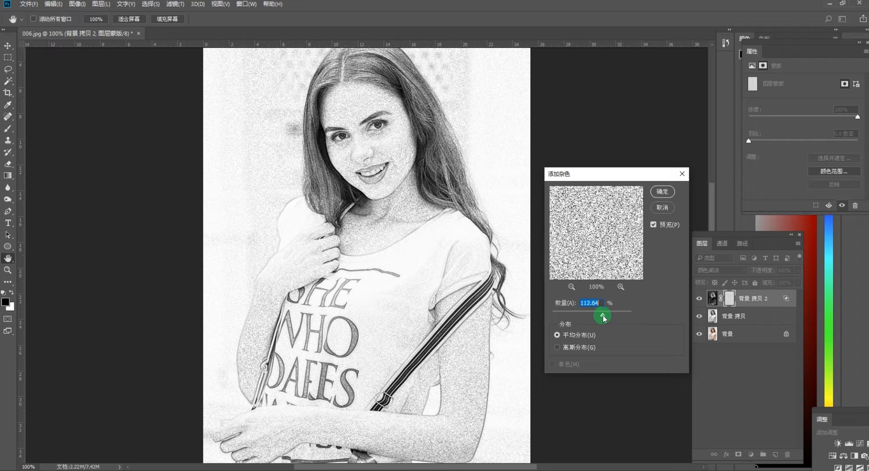
left_click_drag(606, 318, 598, 320)
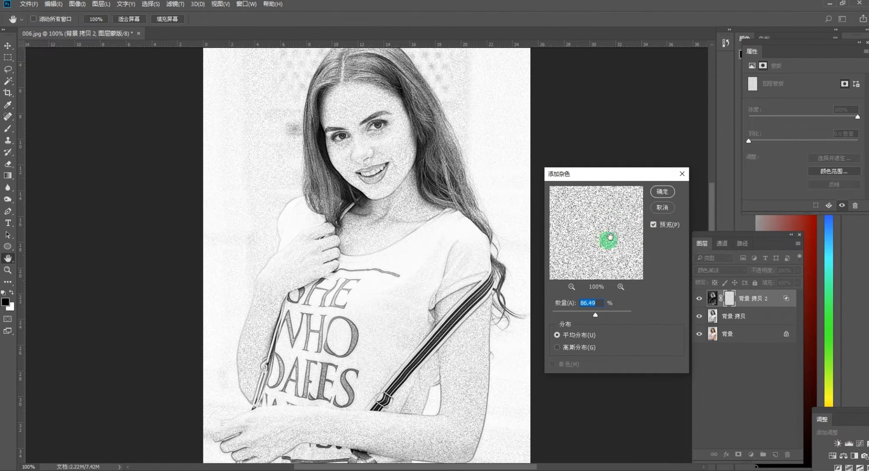
left_click(661, 193)
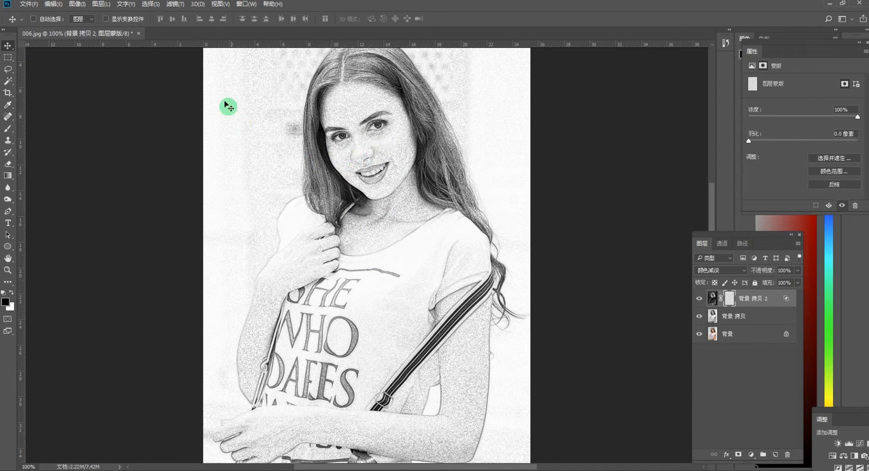
- Apply Motion Blur to the noisy layer mask with a 54-degree angle and a 20-pixel distance
left_click(168, 6)
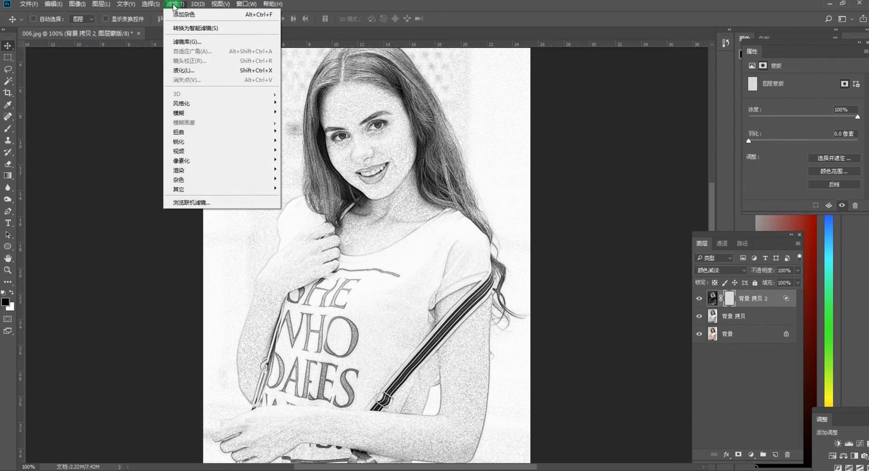
mouse_move(199, 113)
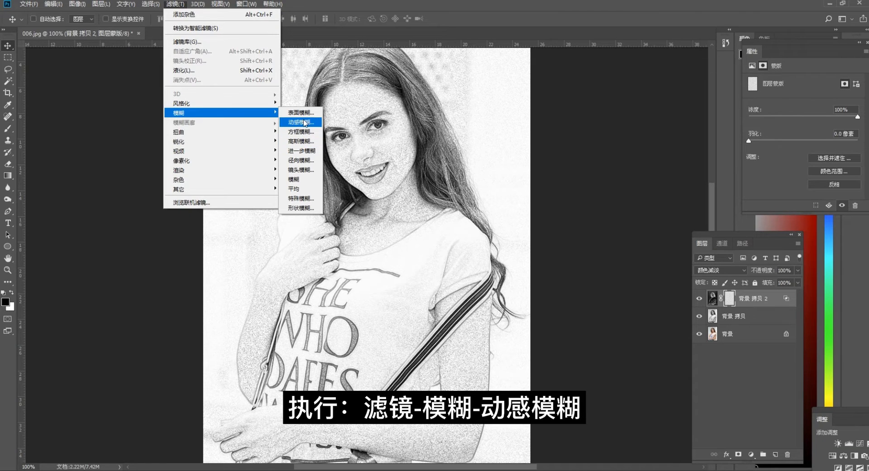
left_click(302, 123)
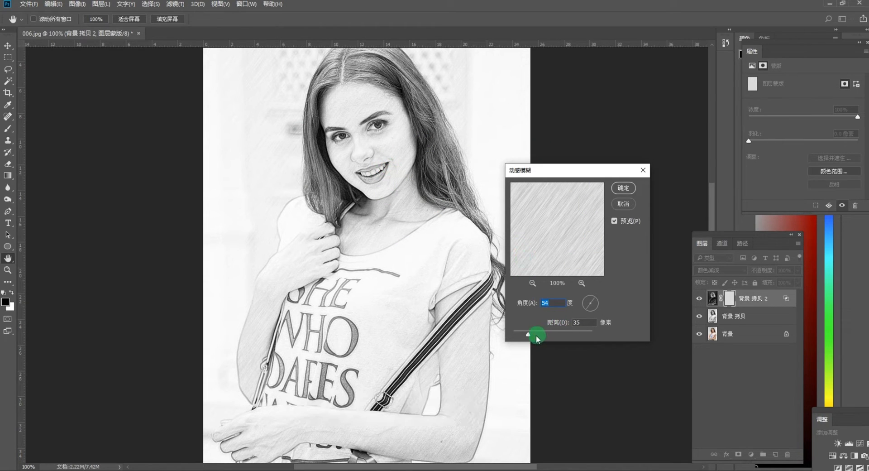
mouse_move(529, 336)
left_mouse_down()
mouse_move(541, 338)
mouse_move(515, 340)
mouse_move(522, 340)
left_mouse_up()
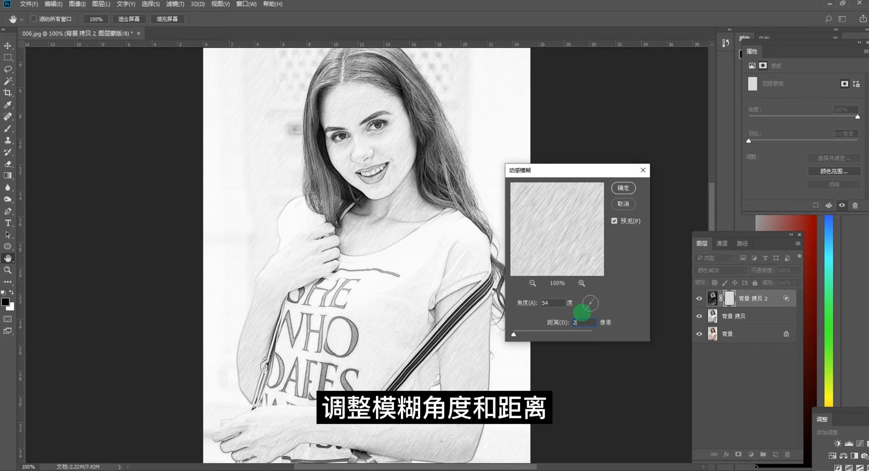
type("0")
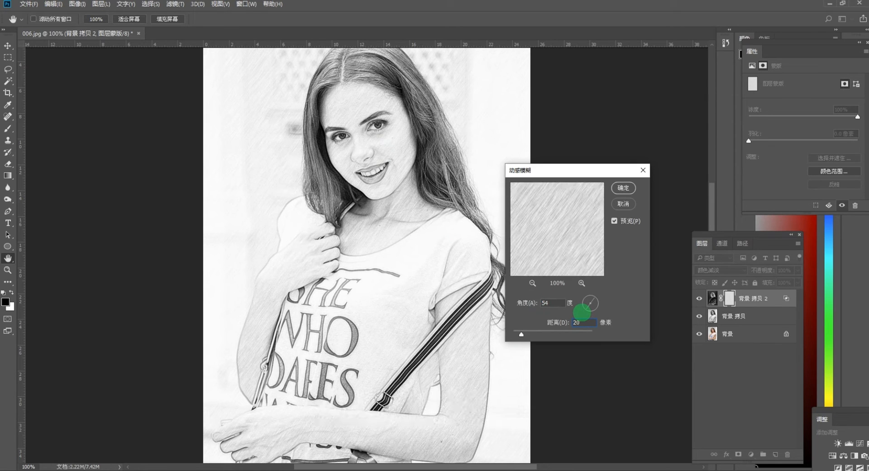
left_click(626, 188)
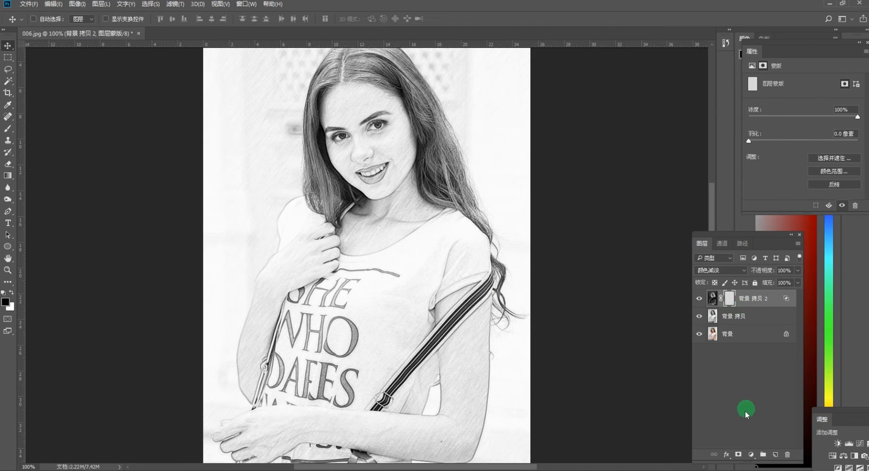
- Add a Curves adjustment layer above the sketch layers, pulling the highlight end of the RGB curve slightly down and raising the shadow end
left_click(752, 455)
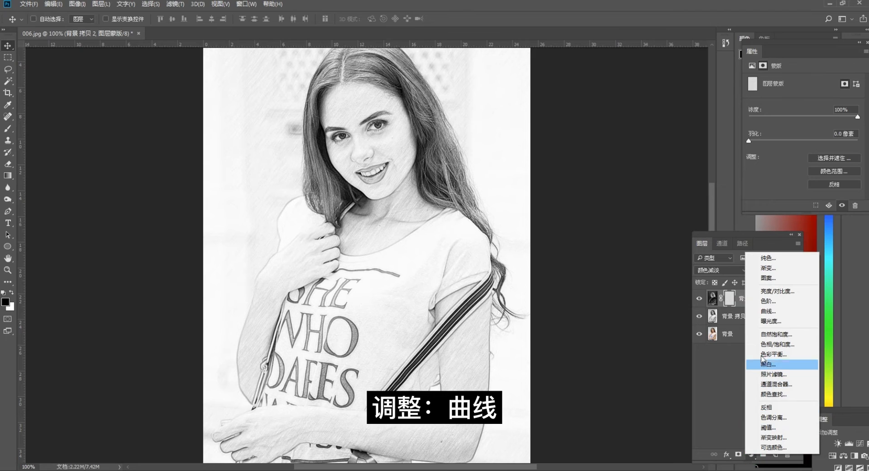
left_click(769, 311)
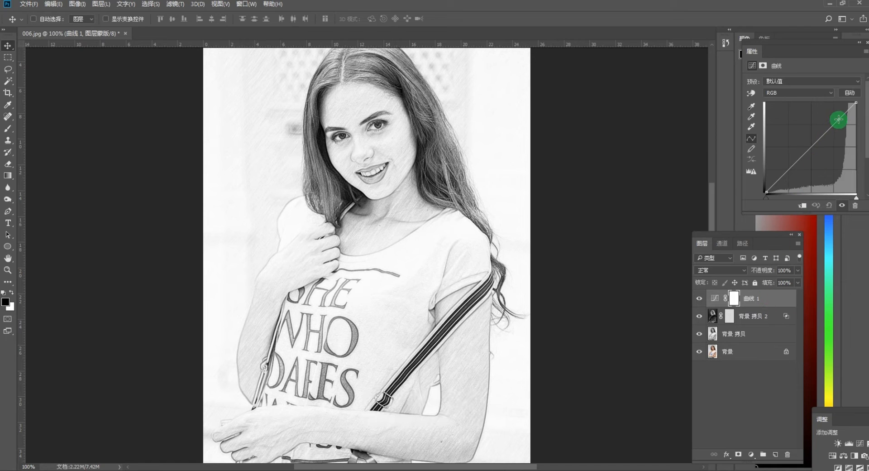
left_click(839, 118)
left_click_drag(840, 119, 841, 121)
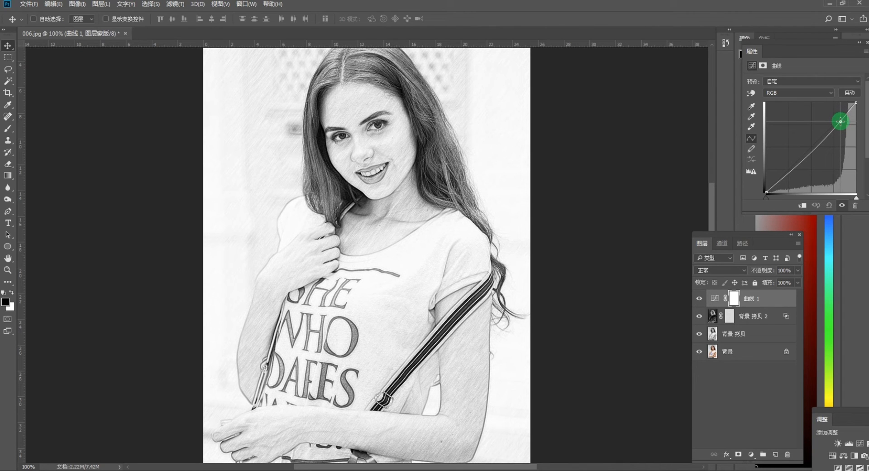
left_click(789, 171)
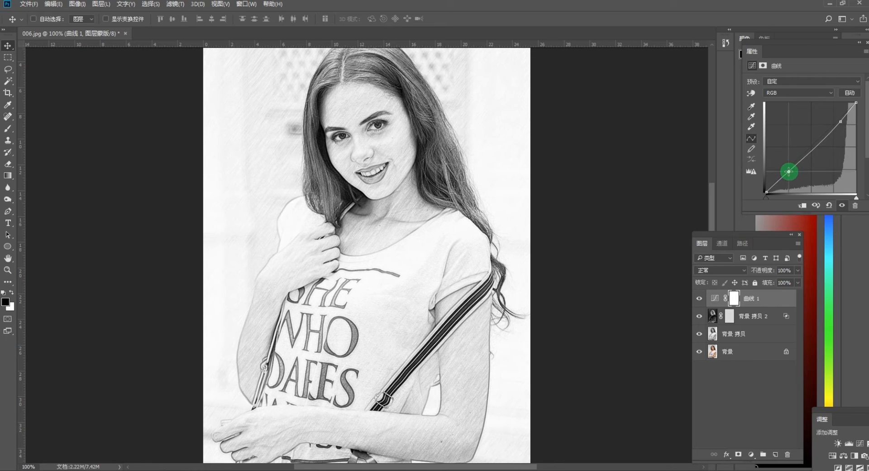
left_click_drag(789, 171, 782, 172)
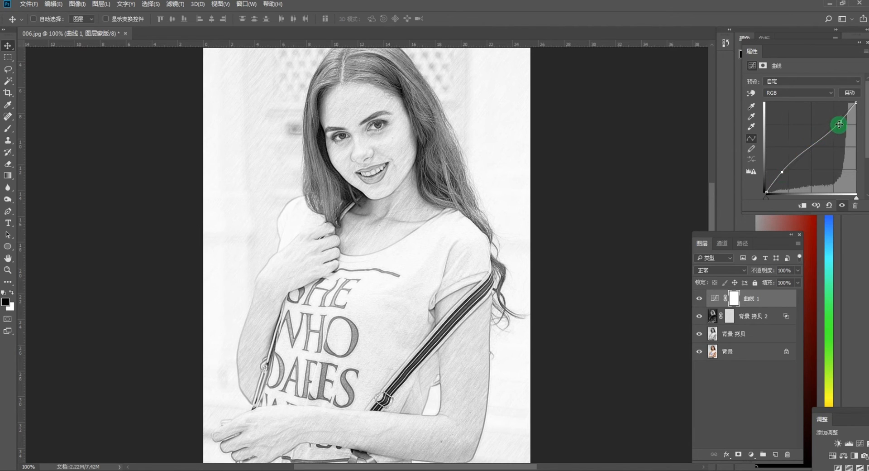
left_click_drag(839, 124, 841, 123)
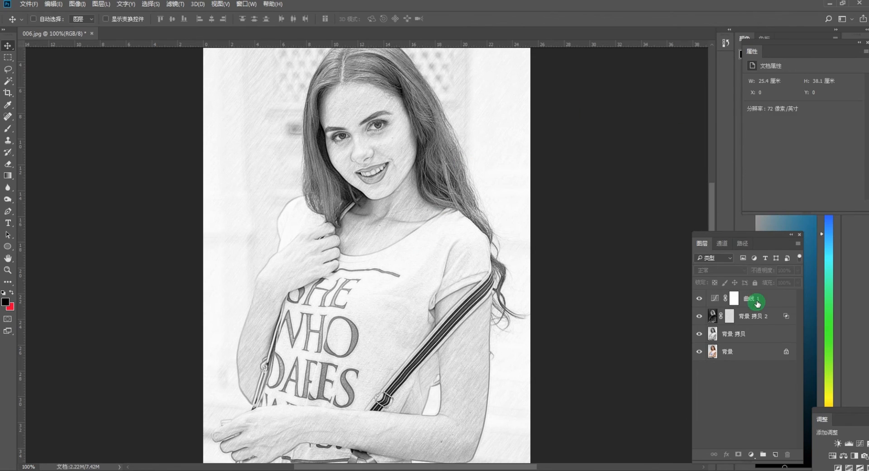
- Group the Curves layer and the two background copy layers, leaving the original background outside the group
left_click(758, 302)
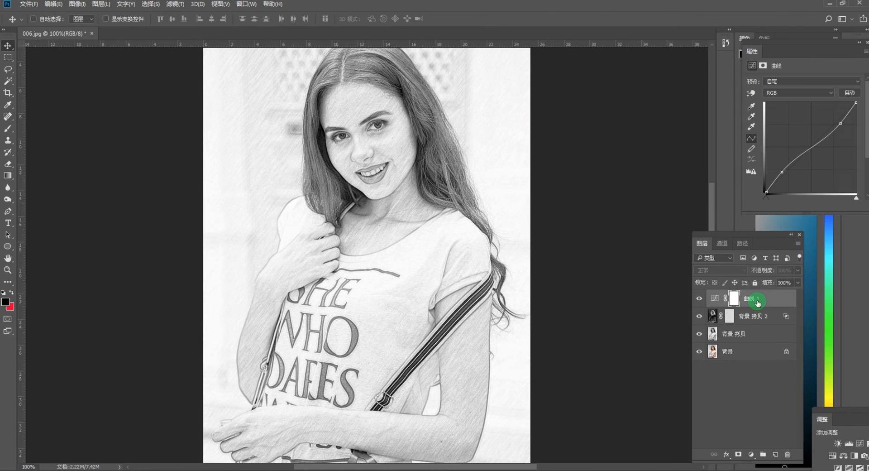
left_click(755, 338, "shift")
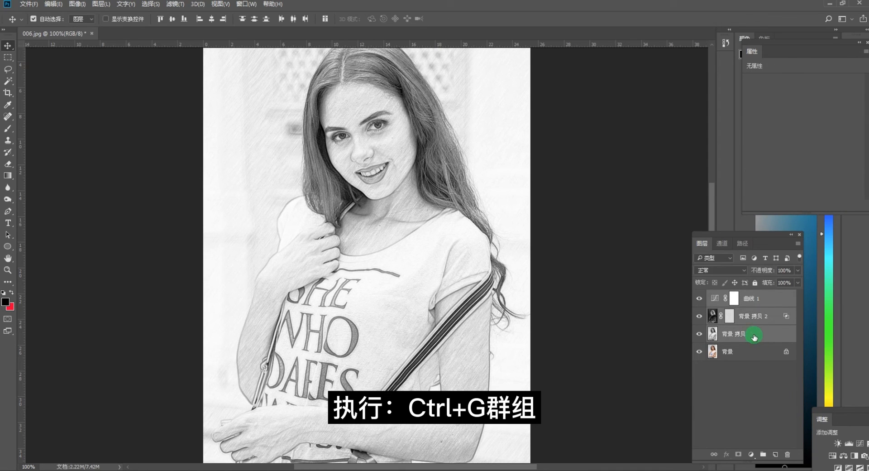
key("ctrl+g")
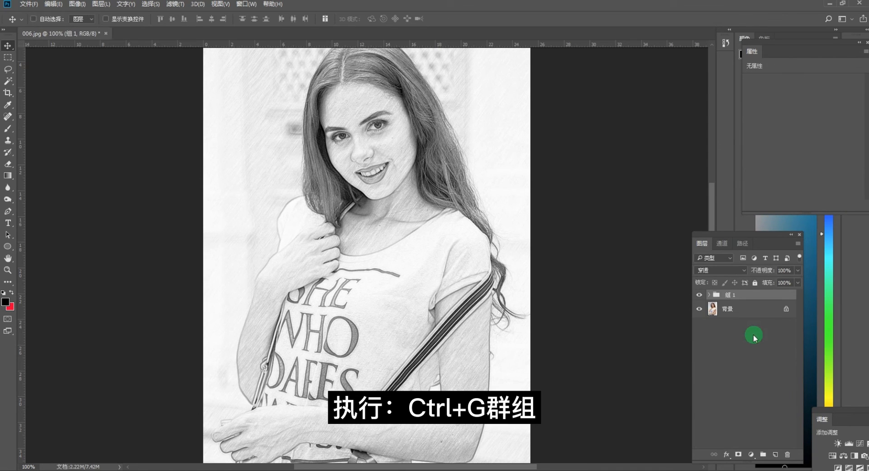
- Toggle the sketch group's visibility off and on to compare the pencil sketch with the original photo
left_click(701, 299)
left_click(701, 299)
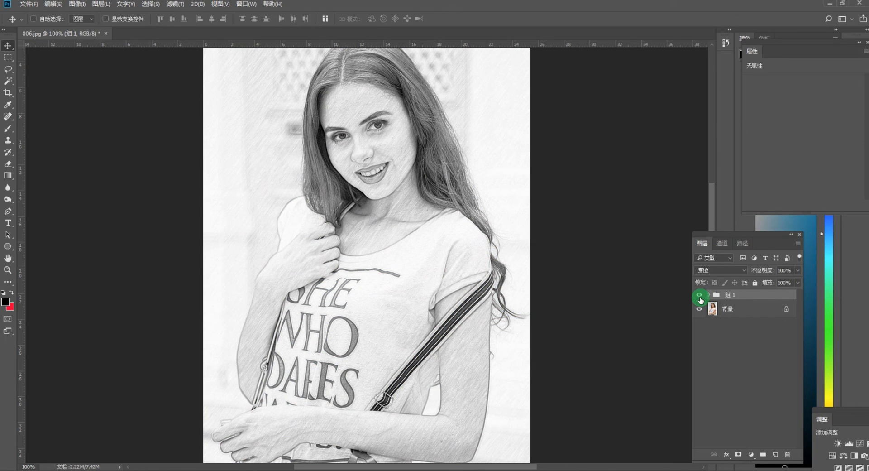
left_click(701, 299)
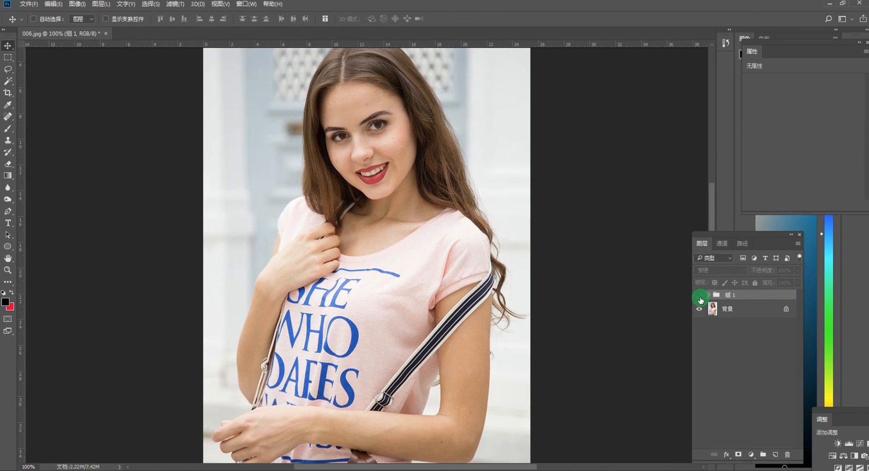
left_click(701, 299)
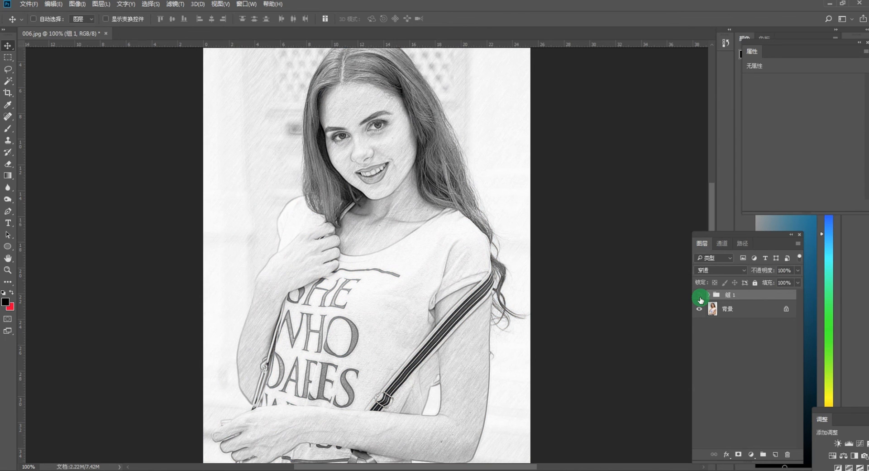